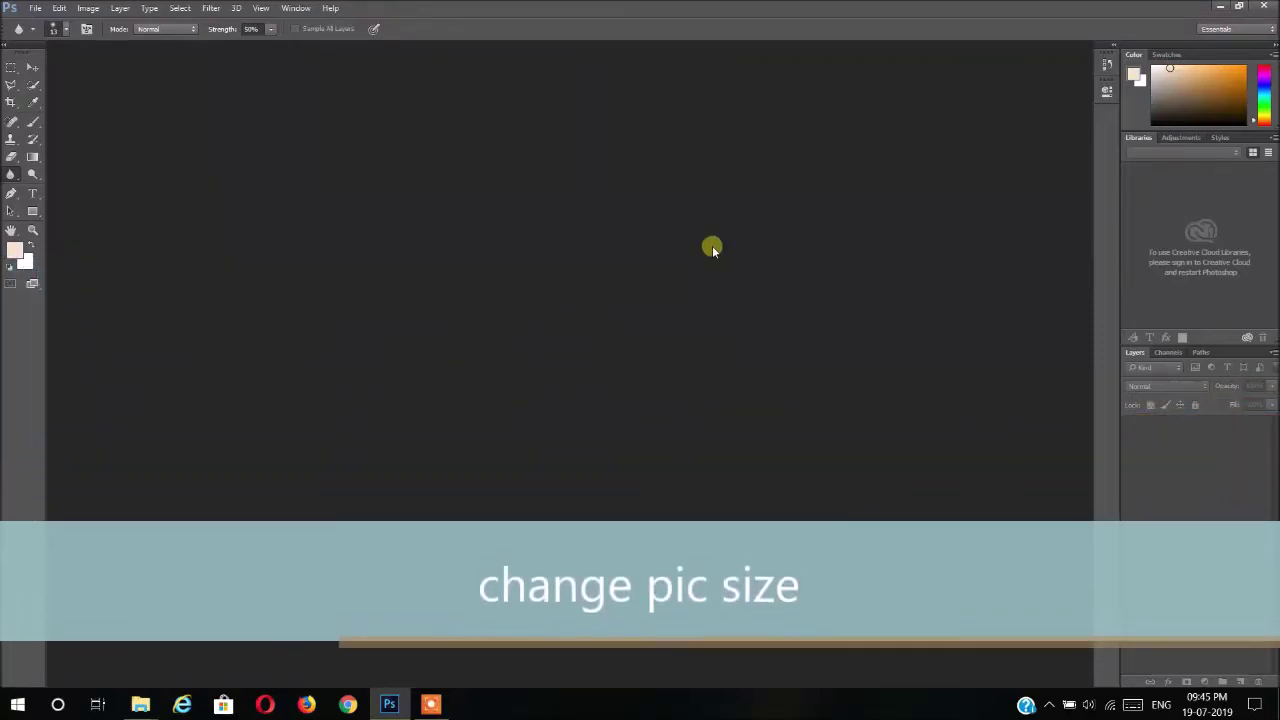
Step: Open the head-and-shoulders portrait JPG from the Downloads folder as a Photoshop document
left_click(35, 8)
left_click(43, 40)
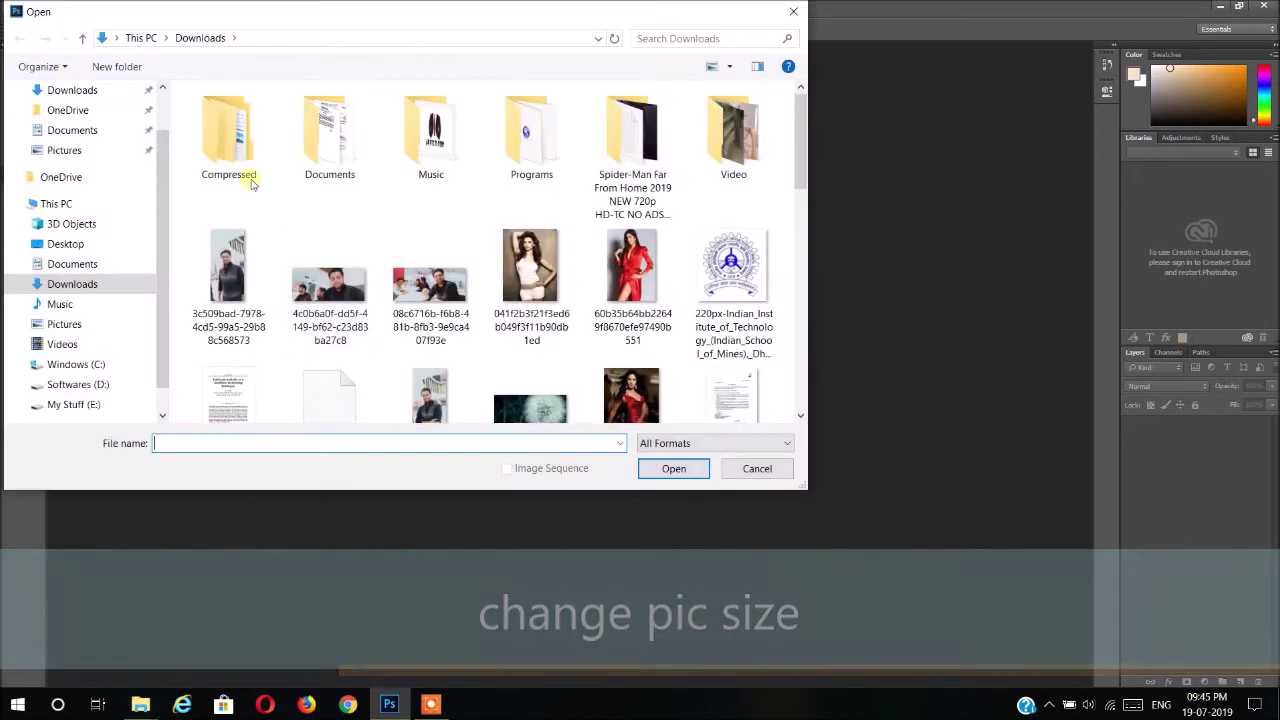
scroll(385, 265, "down", 5)
left_click(228, 325)
double_click(233, 322)
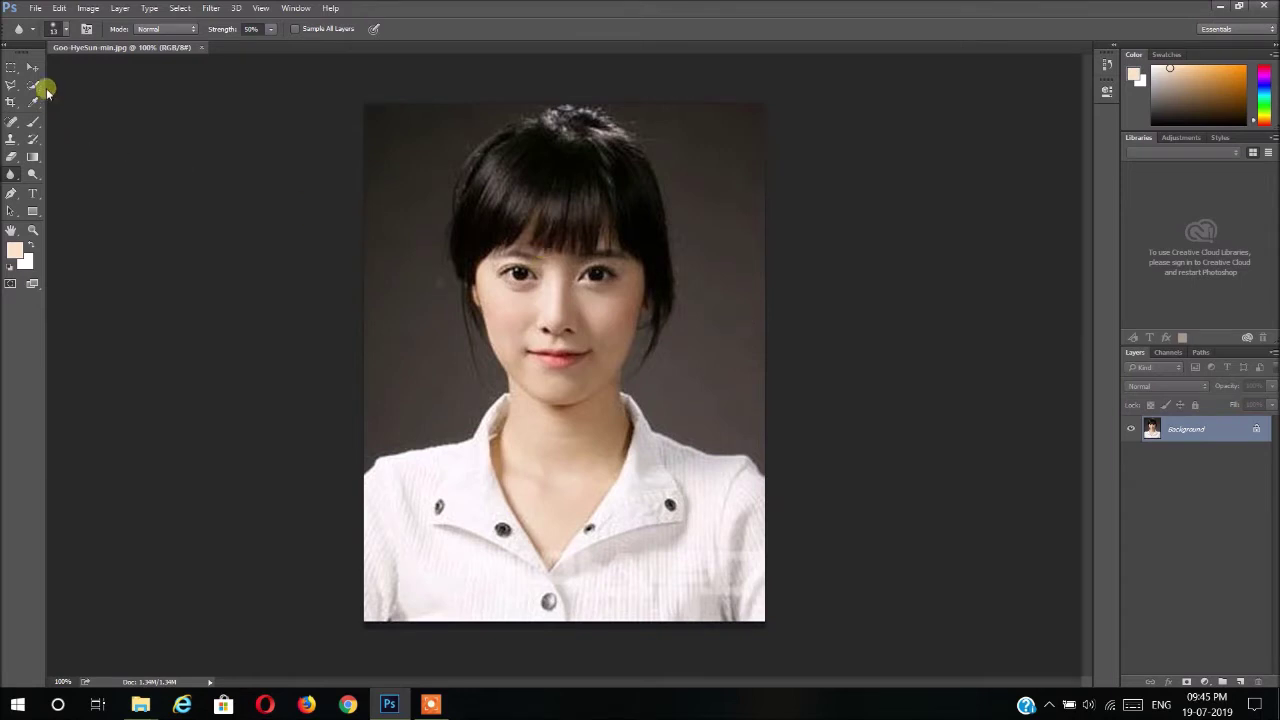
Step: Crop a thin strip off the portrait's bottom edge and commit the crop
left_click(10, 101)
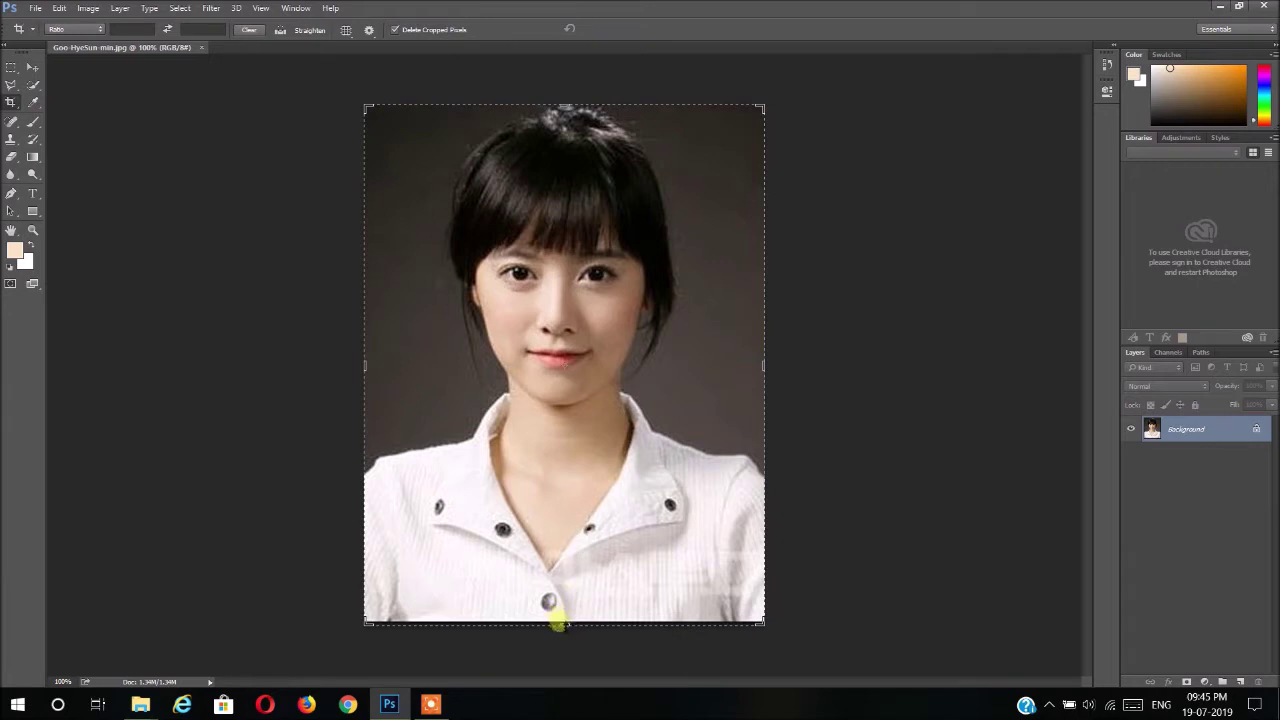
left_click_drag(560, 624, 566, 601)
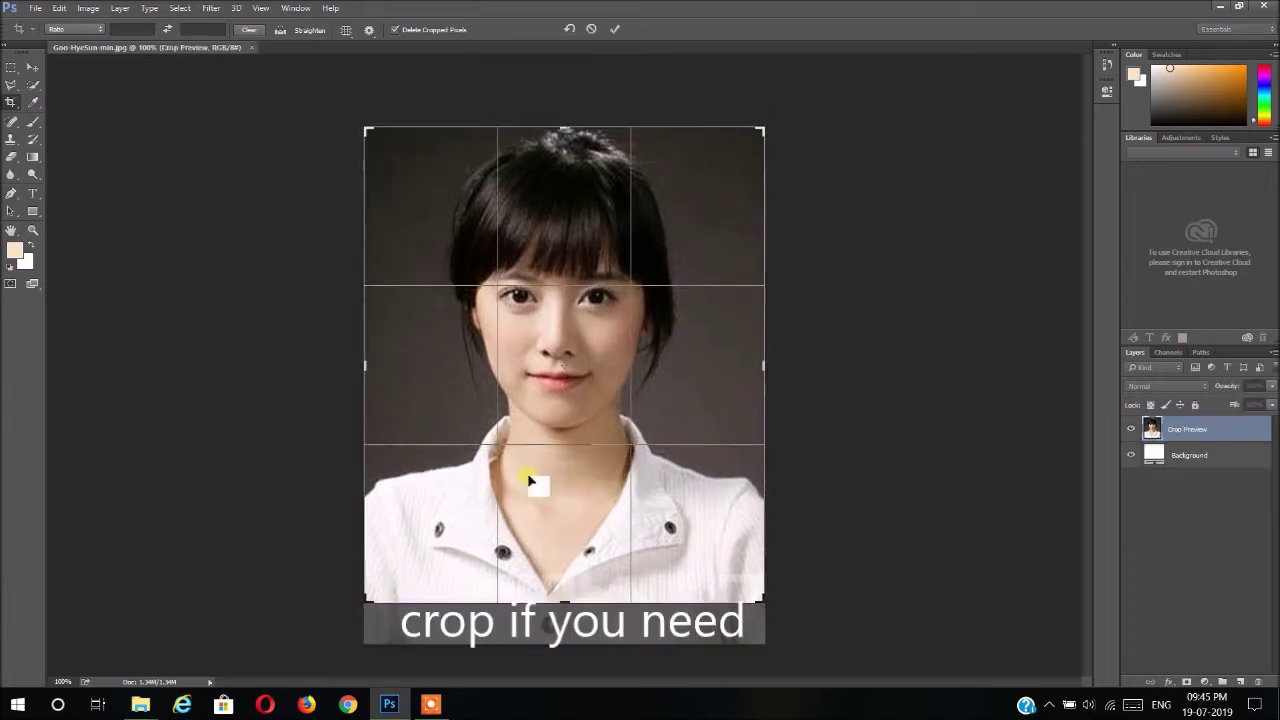
left_click(618, 30)
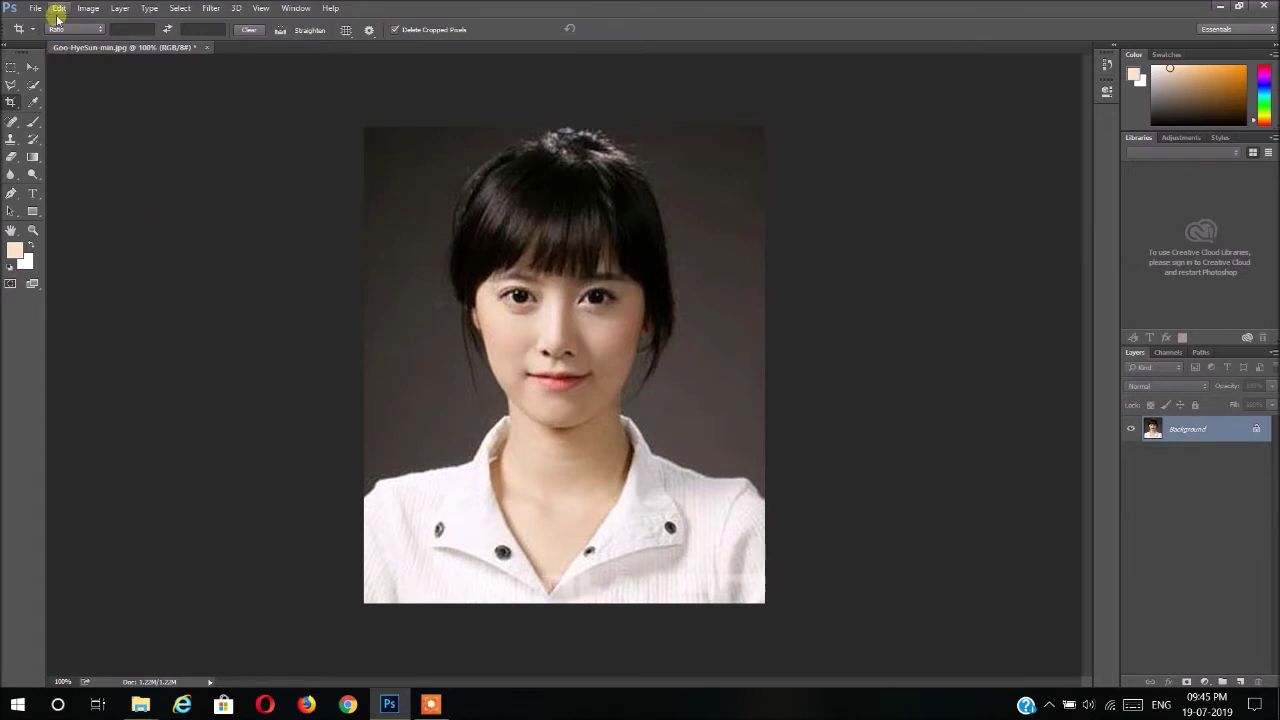
Step: In Image Size, try a 23 cm width with width and height linked proportionally
left_click(88, 9)
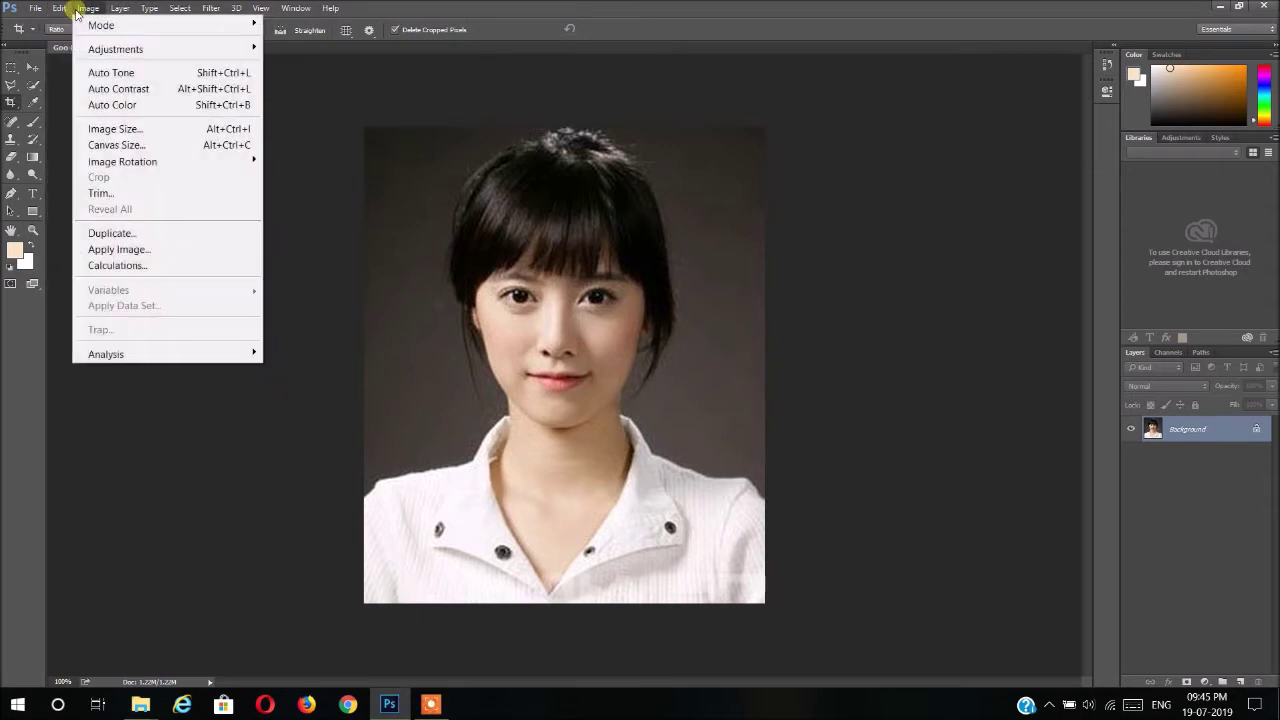
left_click(139, 131)
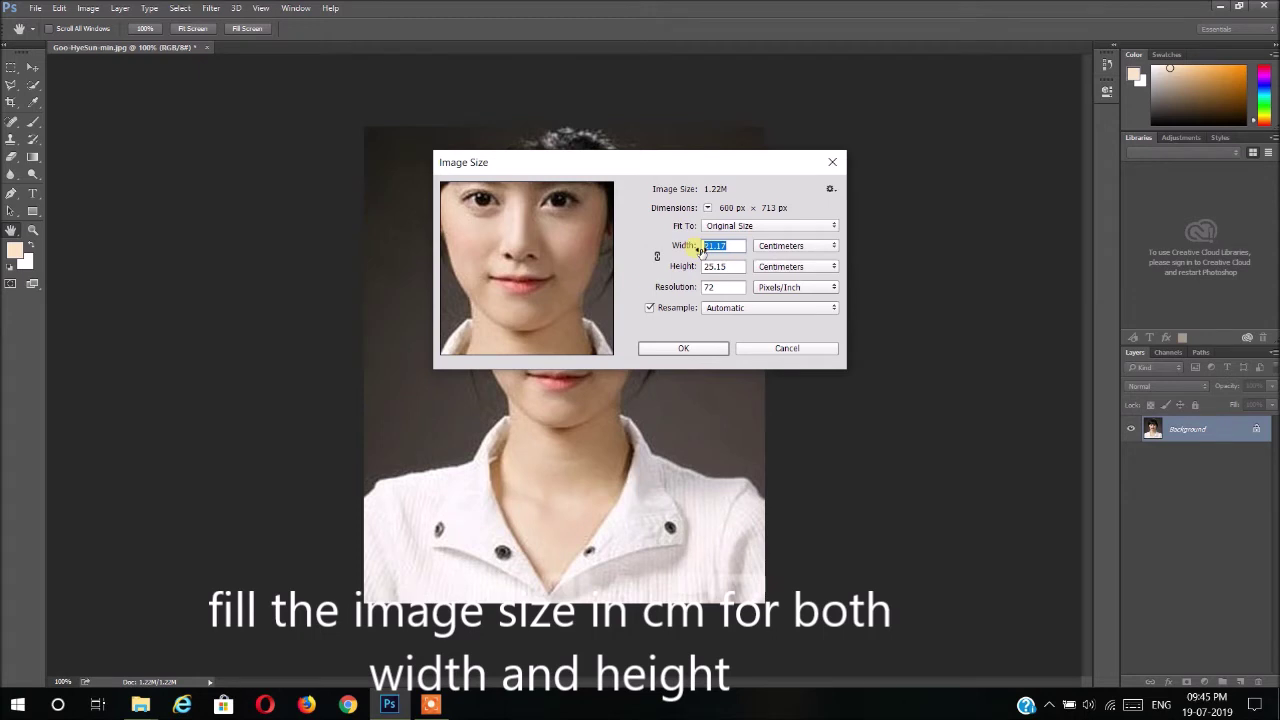
type("230")
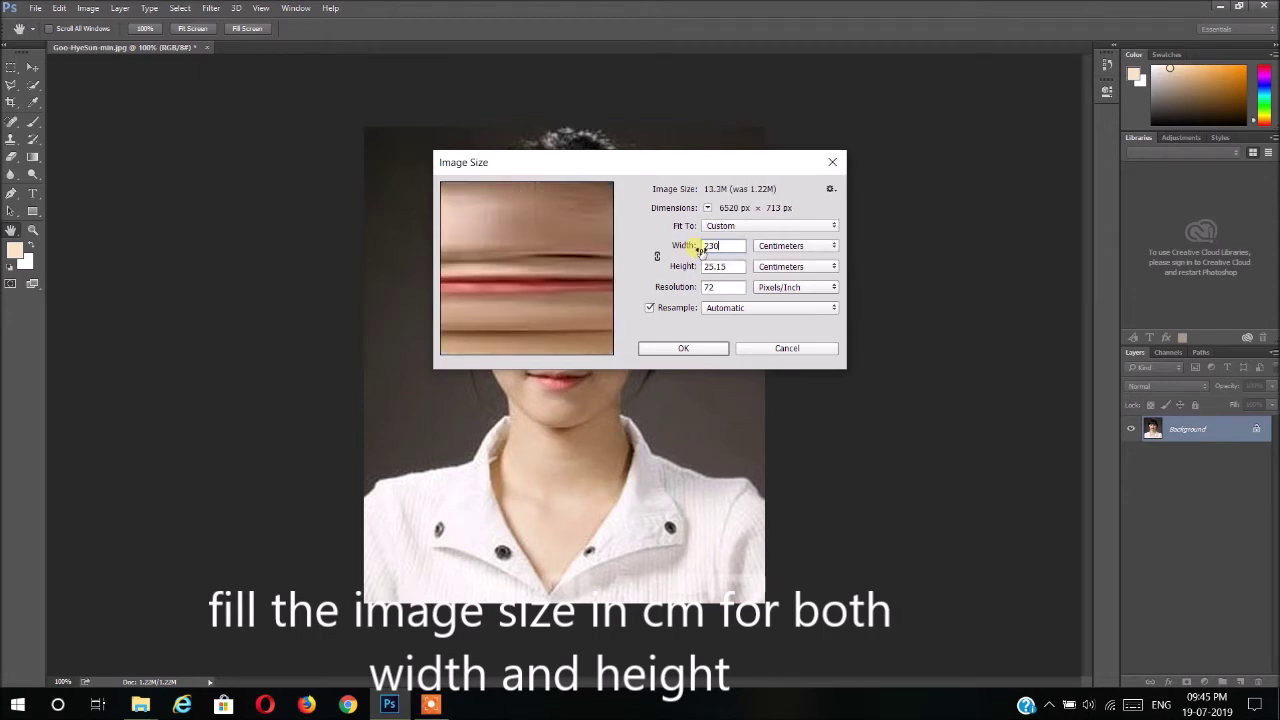
key("BackSpace")
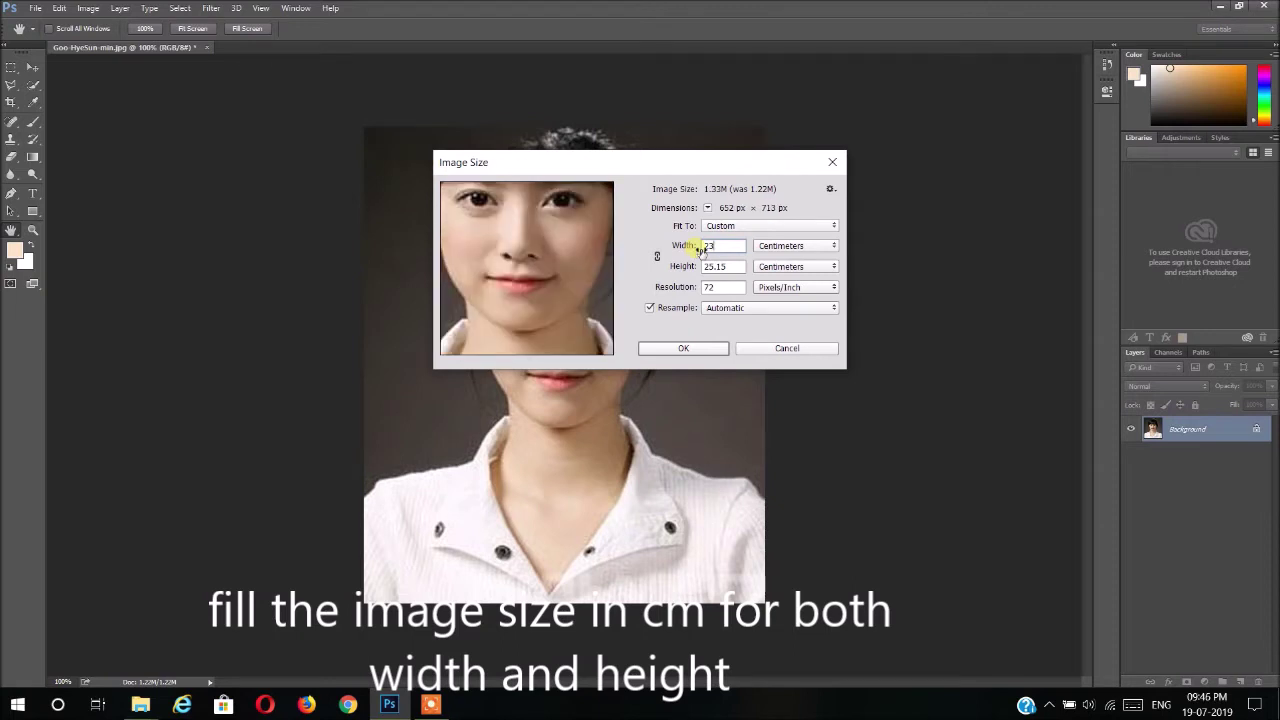
key("BackSpace")
type("3")
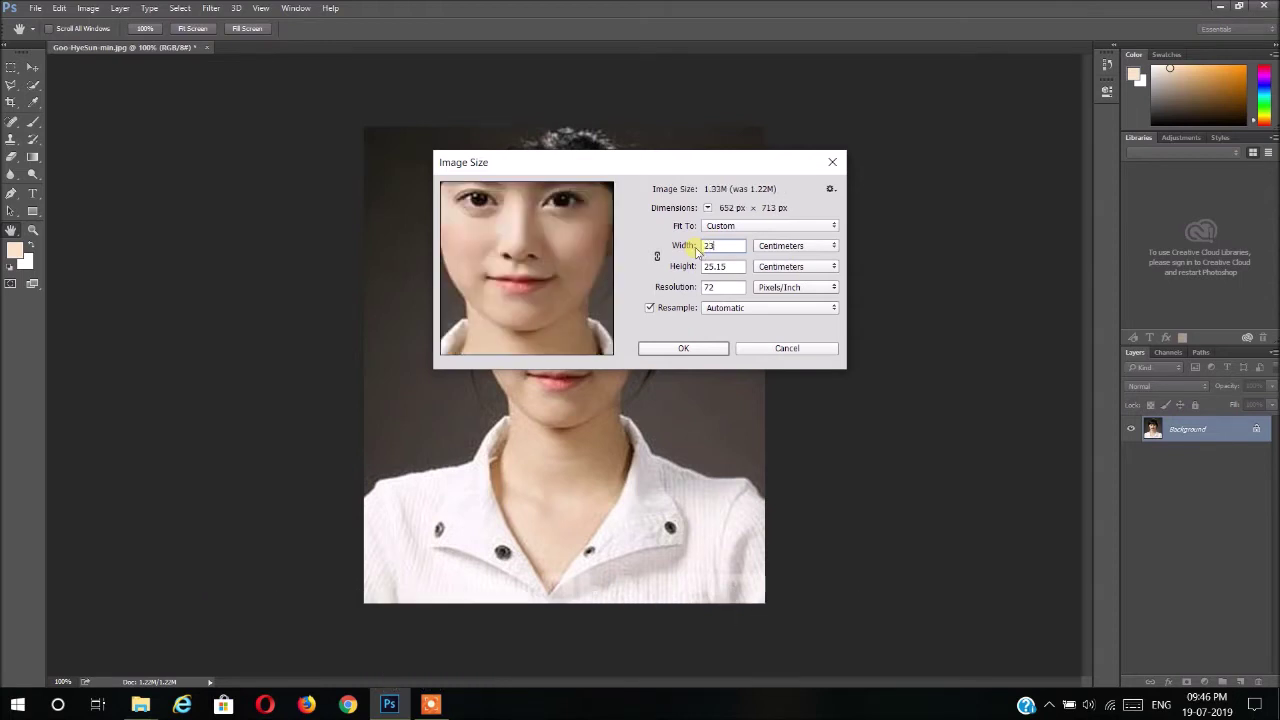
left_click(657, 256)
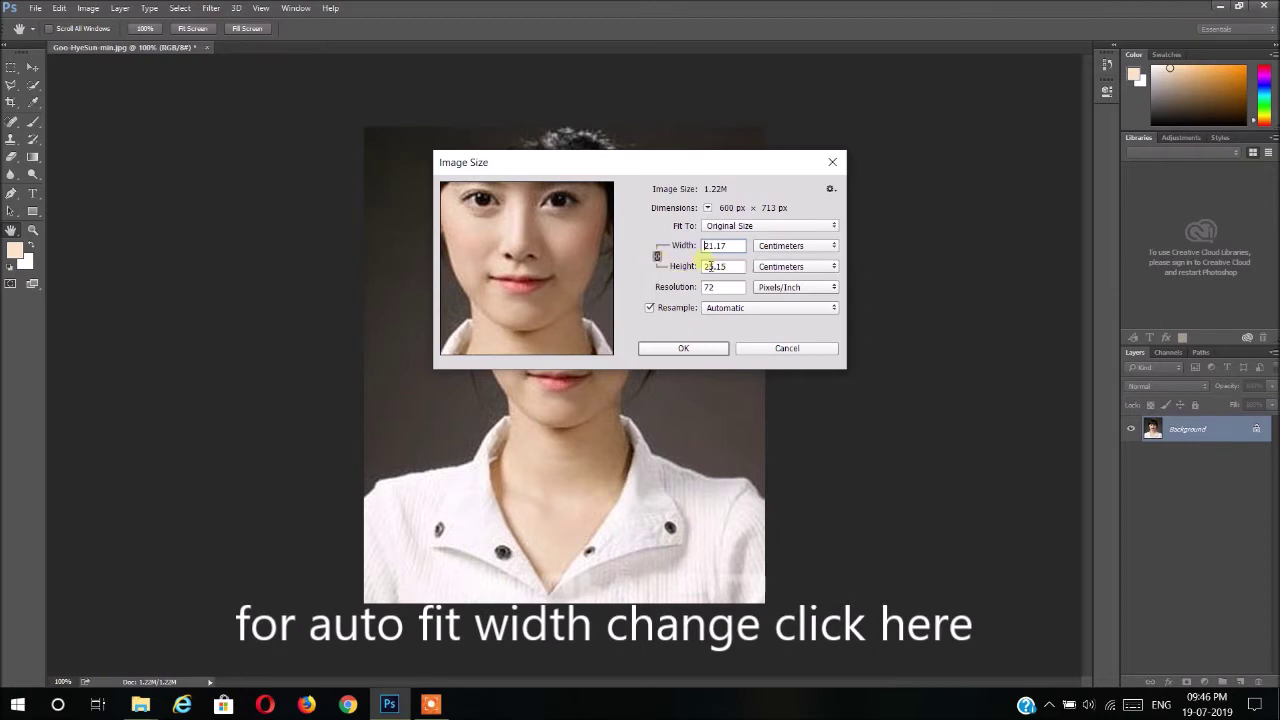
Step: Try a 29 cm width, then relink proportions and confirm Image Size at 21.17 × 25.15 cm
type("23")
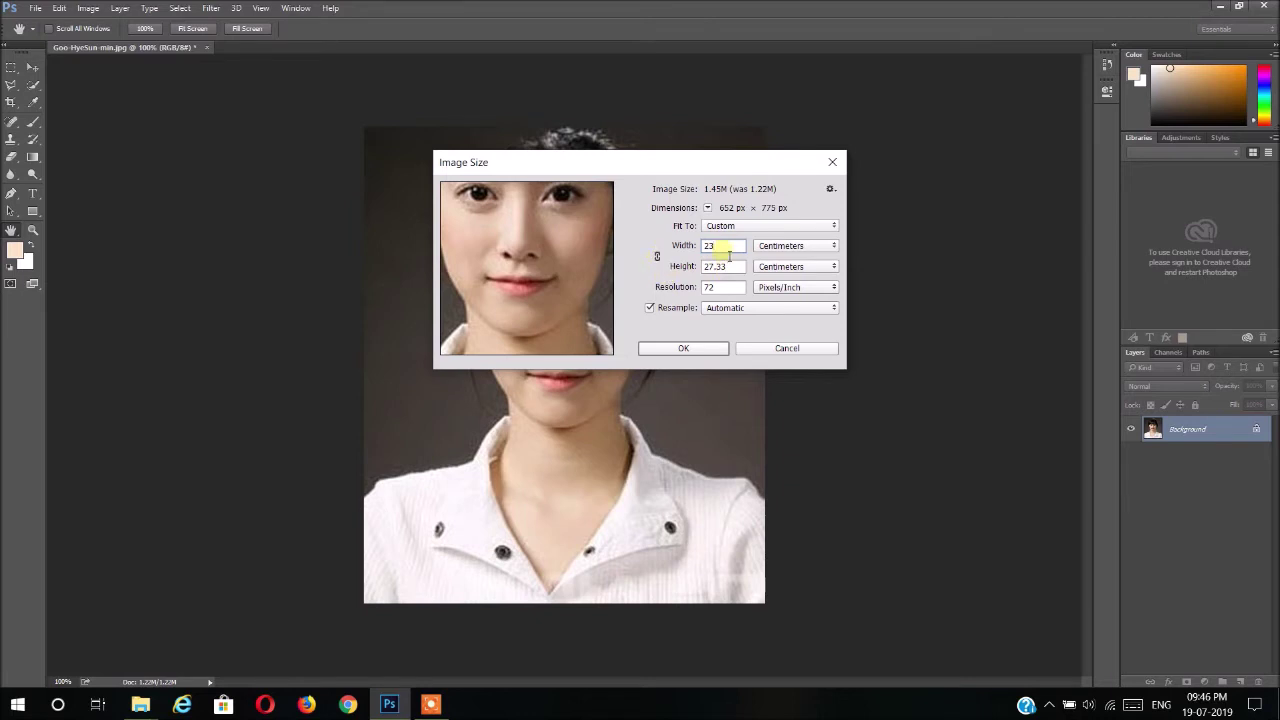
key("BackSpace")
type("9")
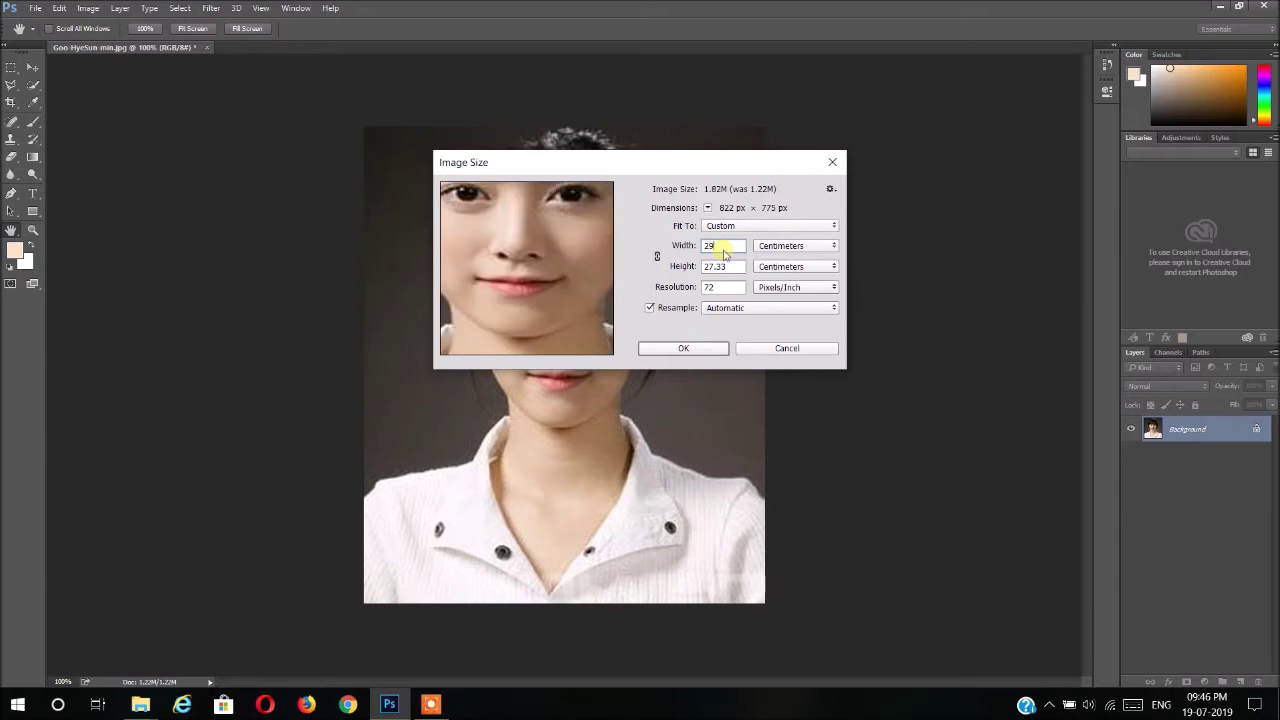
left_click(657, 257)
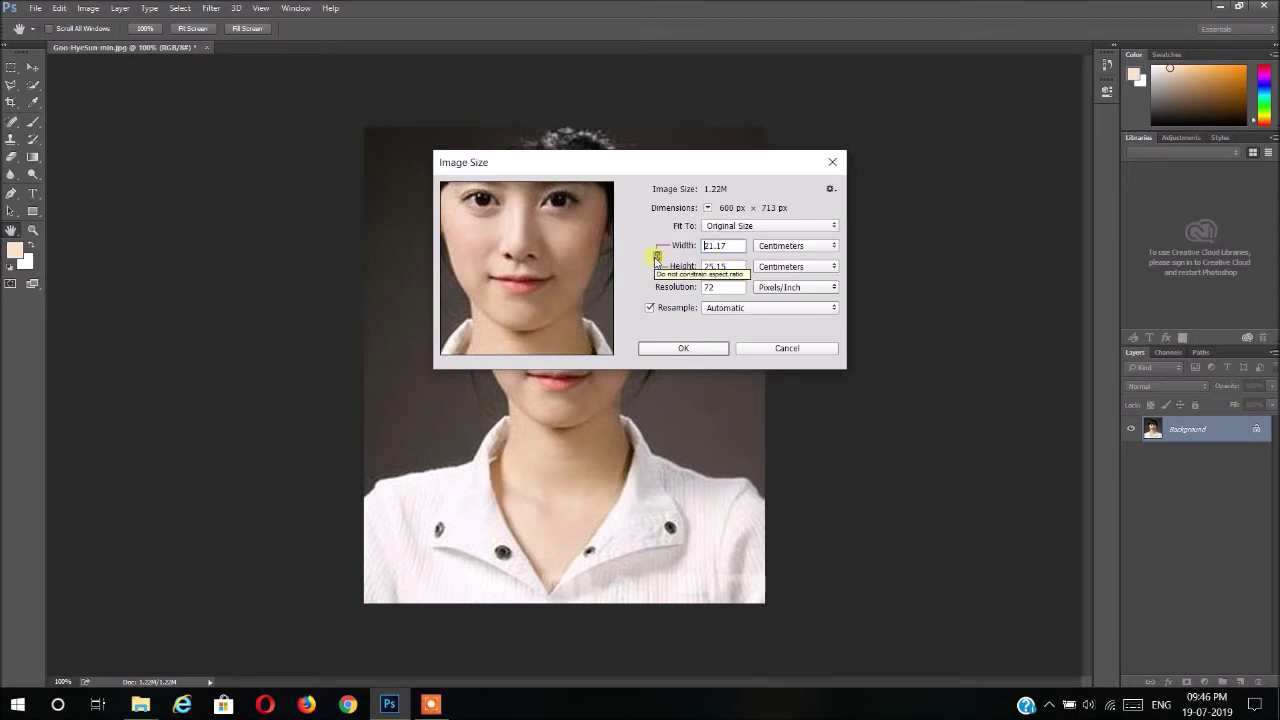
left_click(700, 349)
key("c")
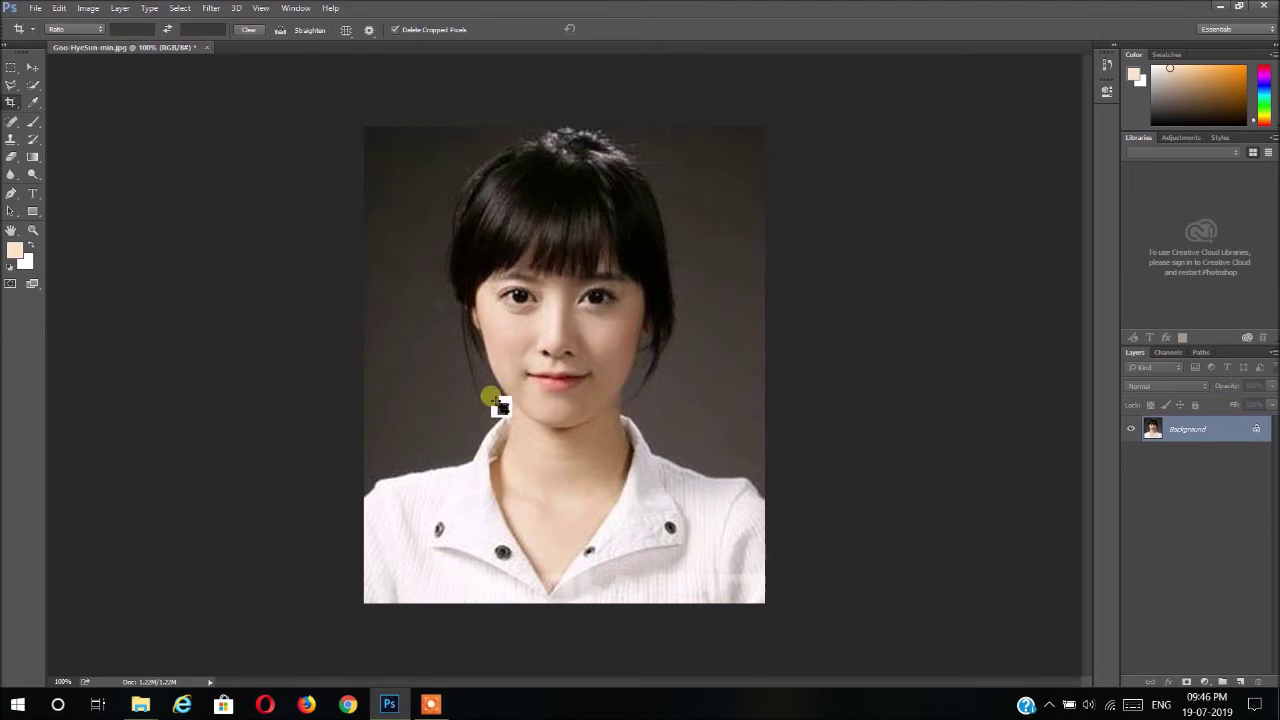
Step: Save the portrait as a JPEG with the new file name 'pass'
left_click(37, 9)
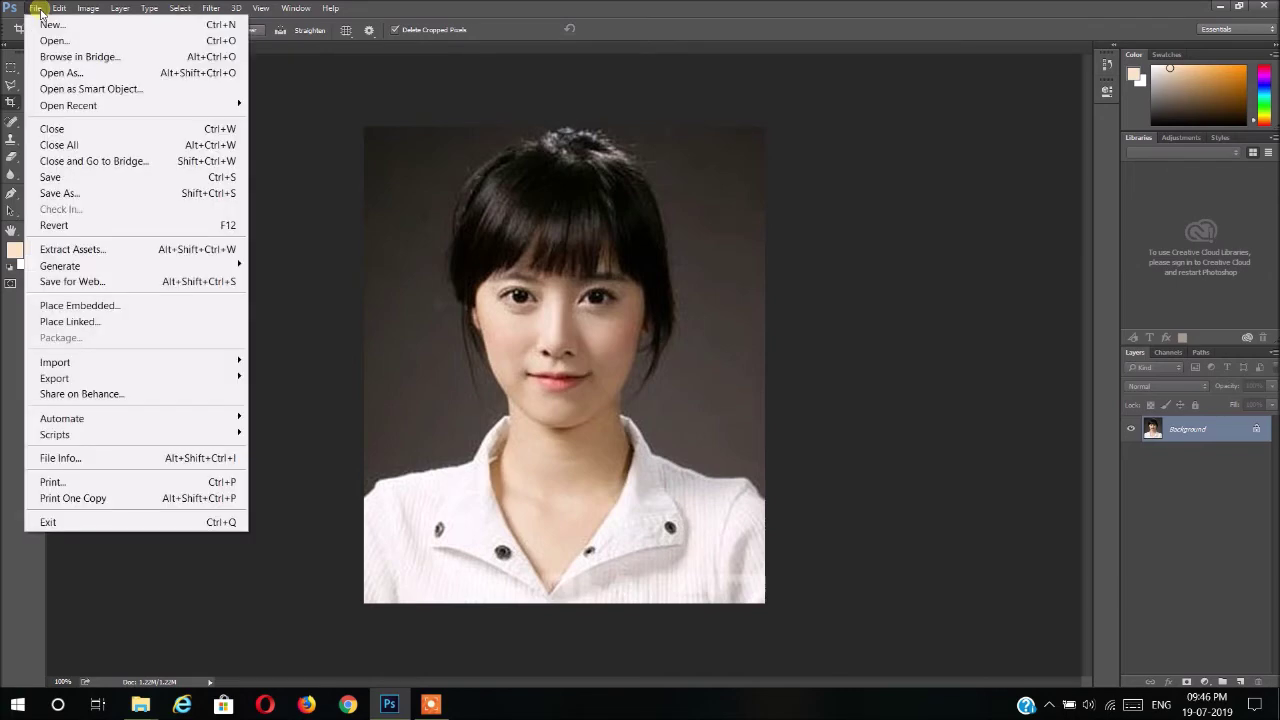
left_click(94, 192)
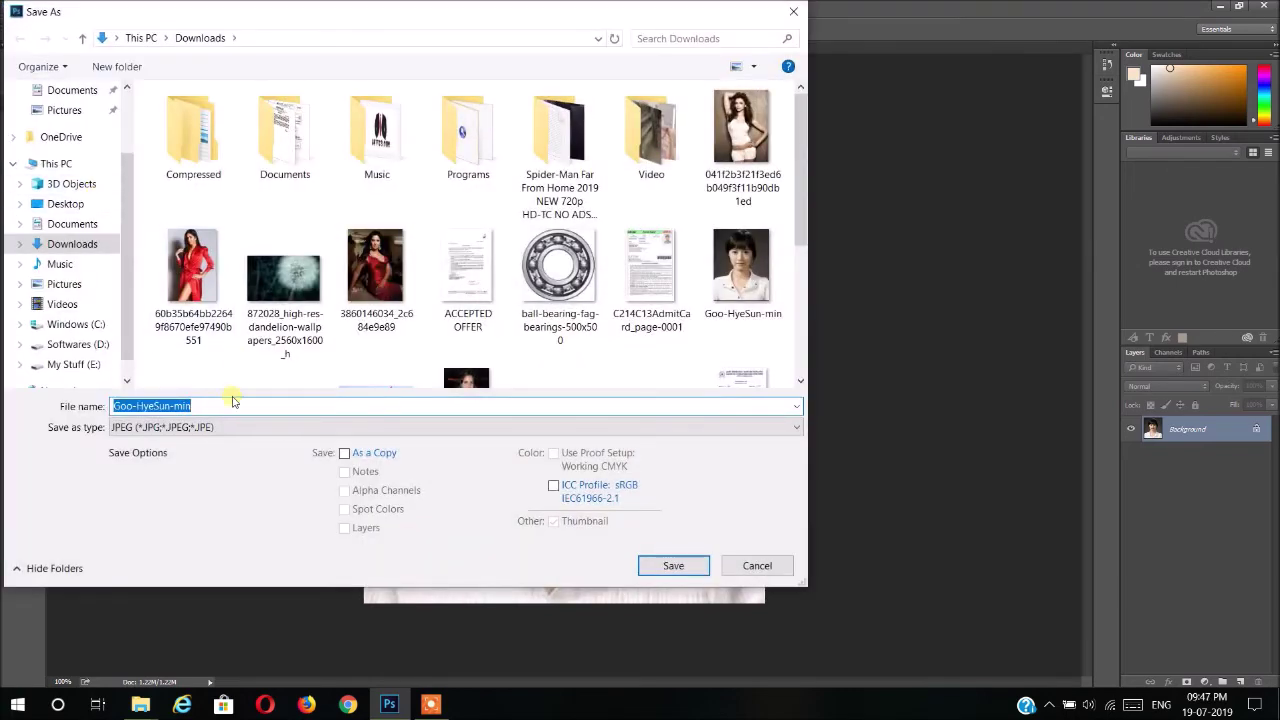
left_click(222, 406)
key("BackSpace")
key("BackSpace")
key("BackSpace")
key("BackSpace")
key("BackSpace")
key("BackSpace")
key("BackSpace")
type("pass")
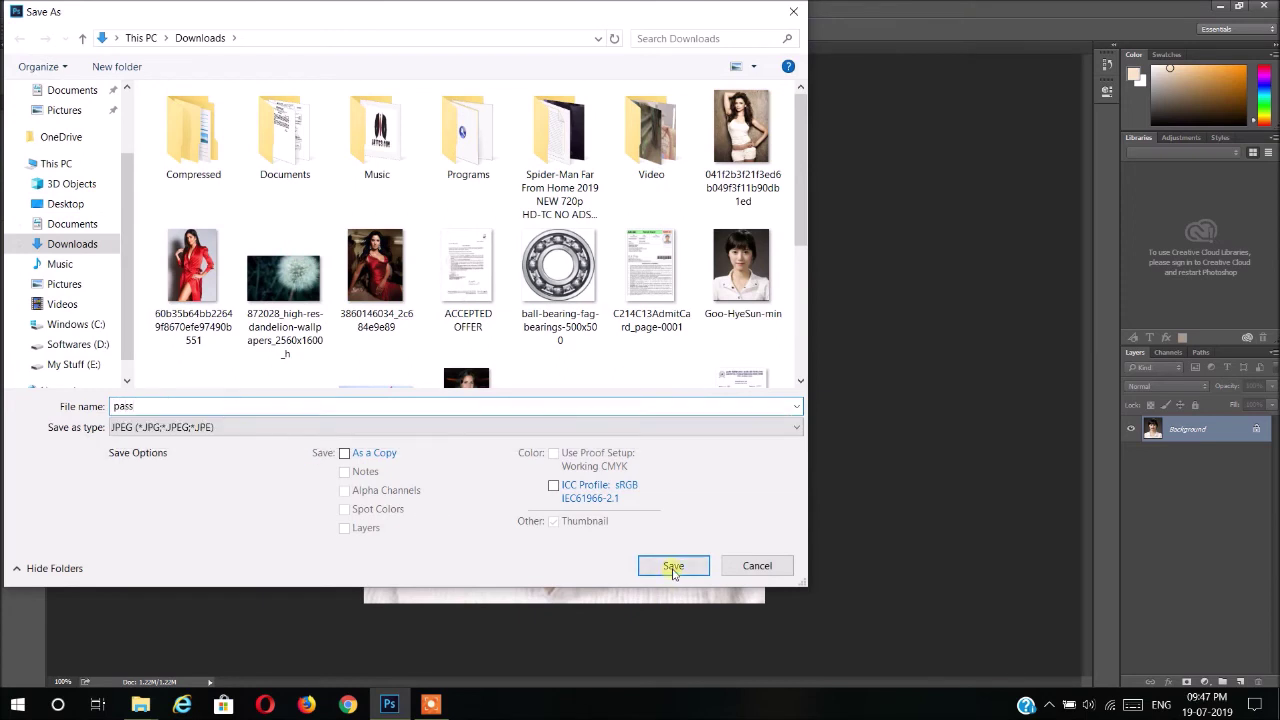
left_click(672, 566)
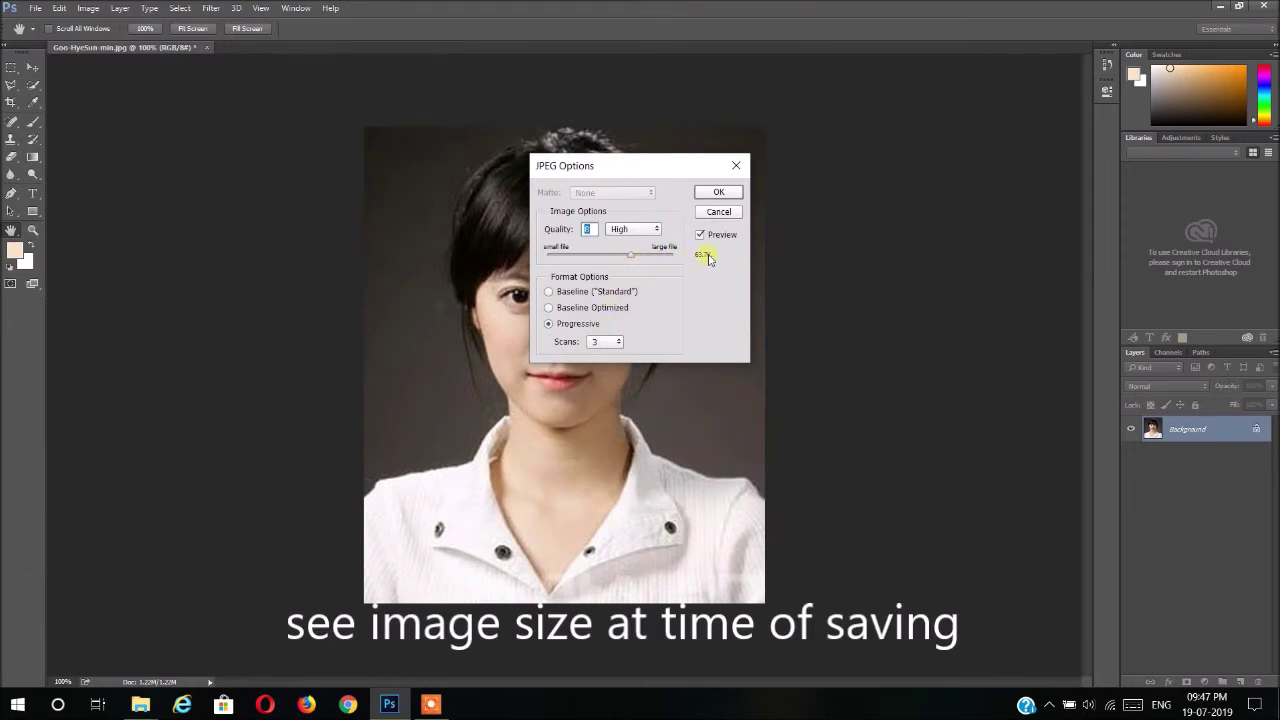
Step: Set the JPEG quality to Low and confirm saving pass.jpg
left_click_drag(637, 258, 706, 268)
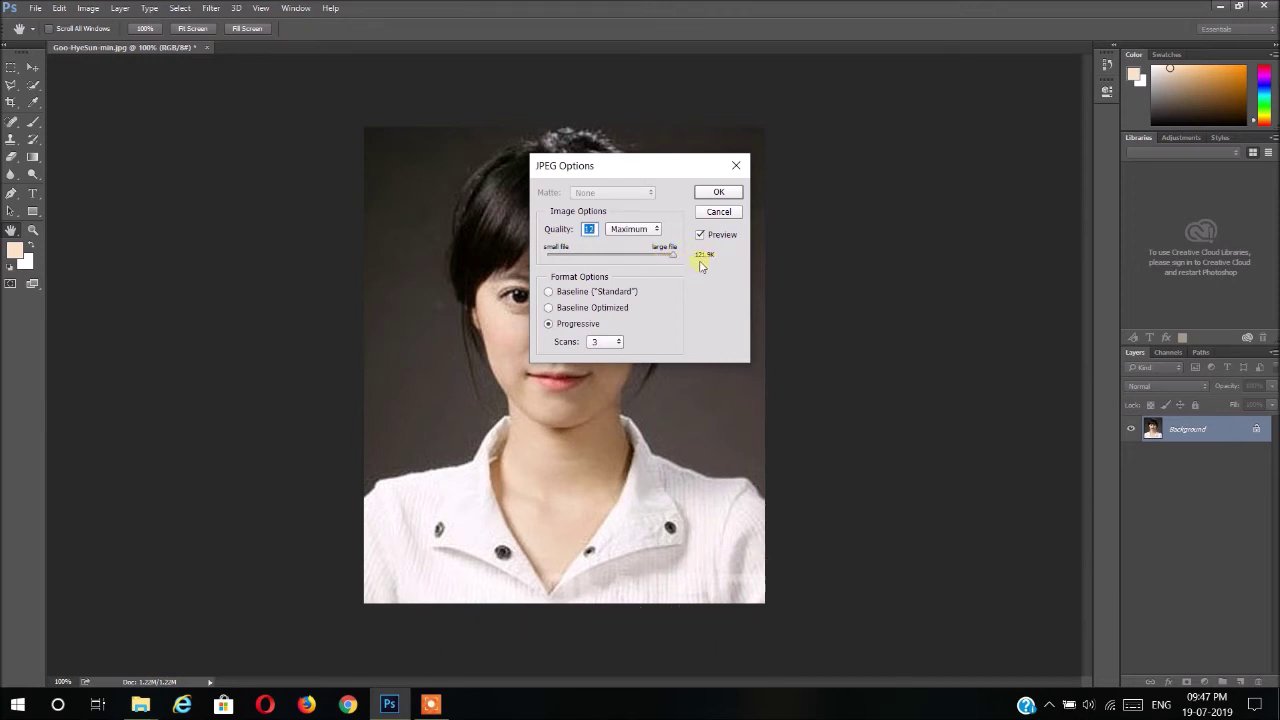
left_click_drag(668, 254, 583, 256)
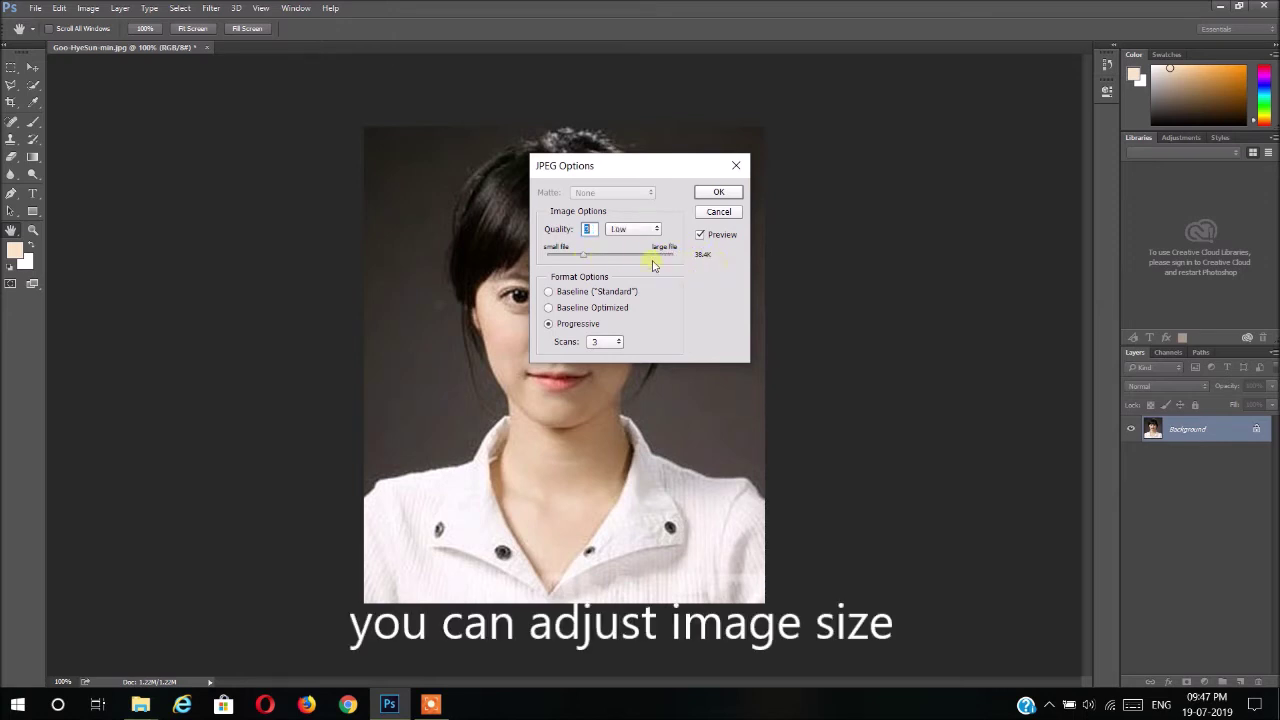
left_click(720, 193)
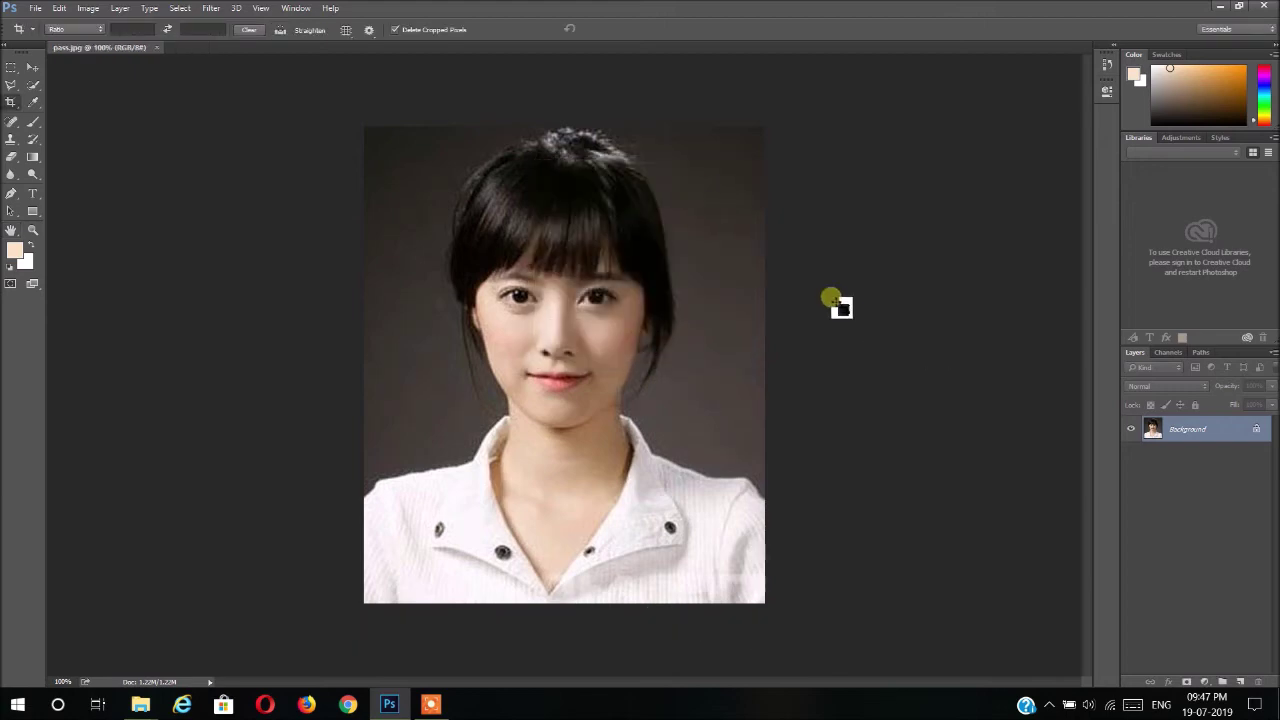
Step: Preview the original portrait and pass.jpg from the Downloads folder
left_click(1220, 6)
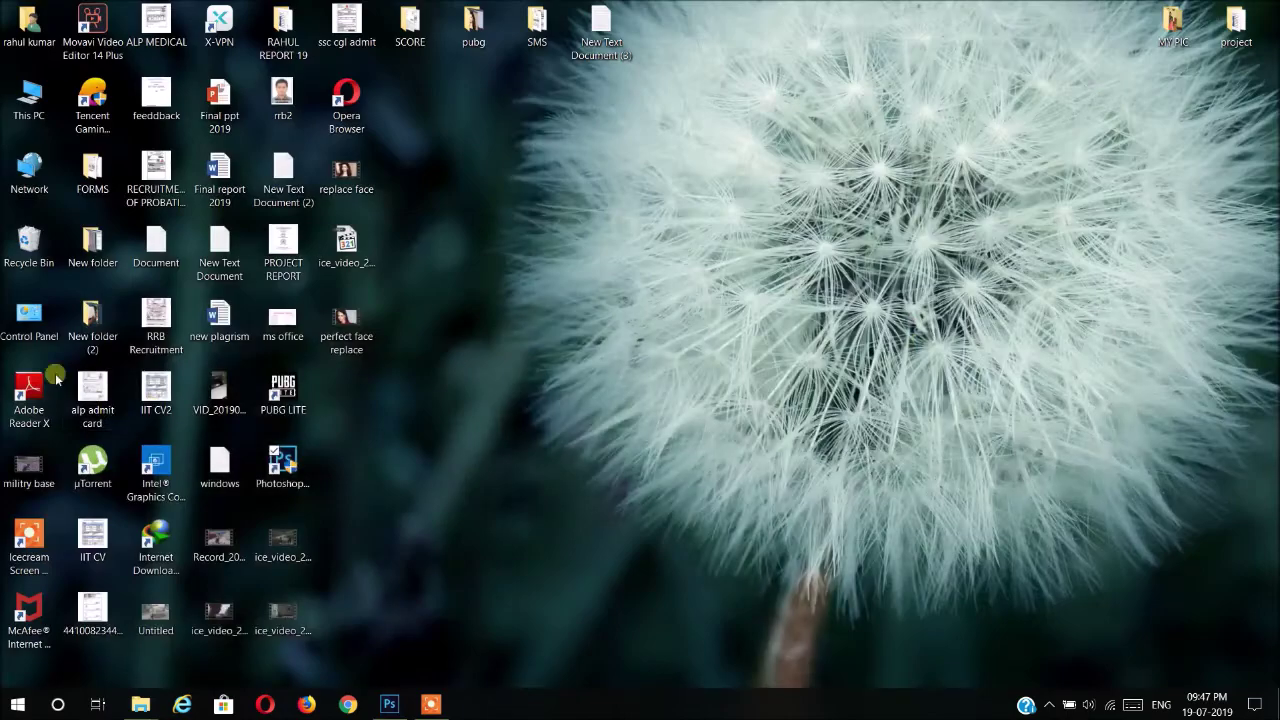
double_click(13, 97)
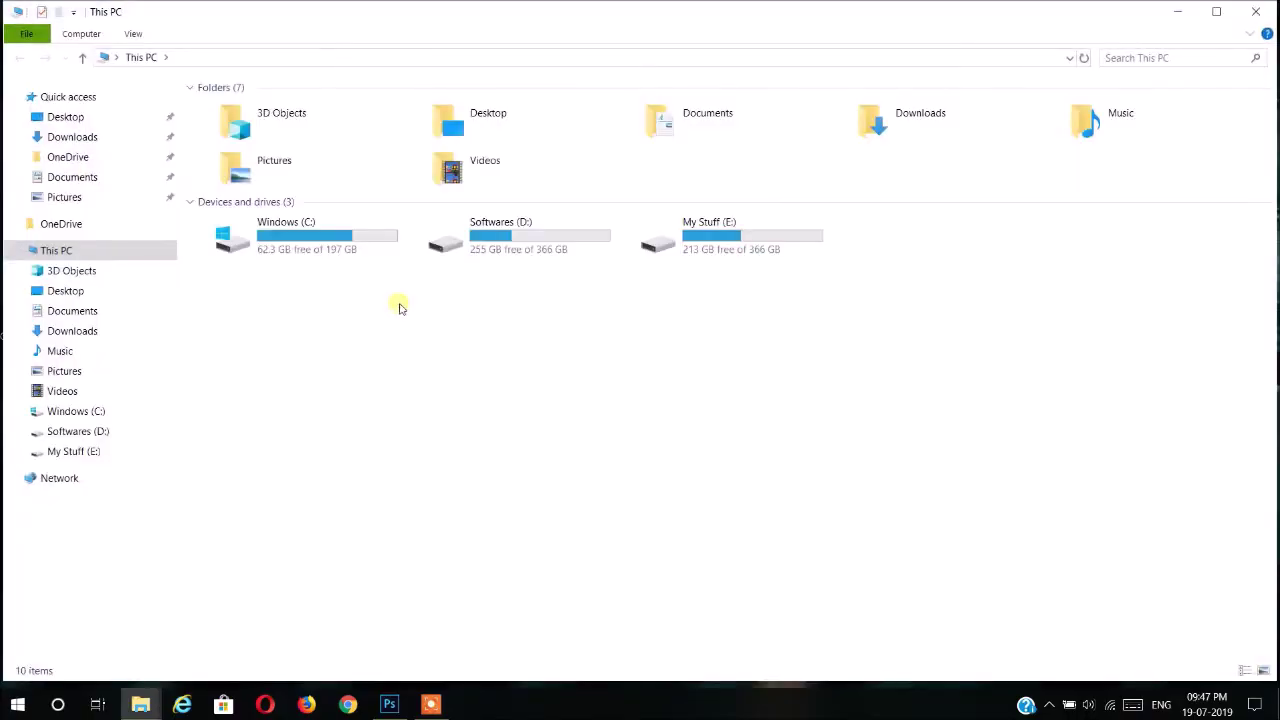
left_click(95, 137)
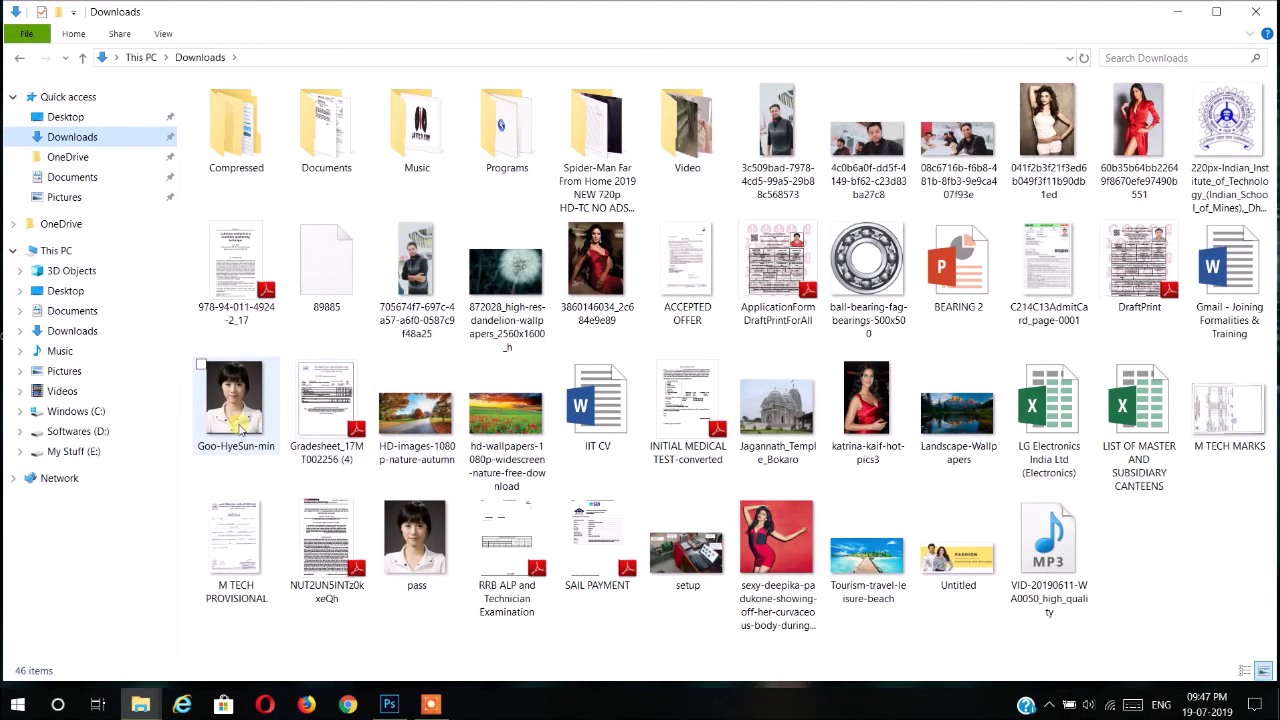
double_click(238, 424)
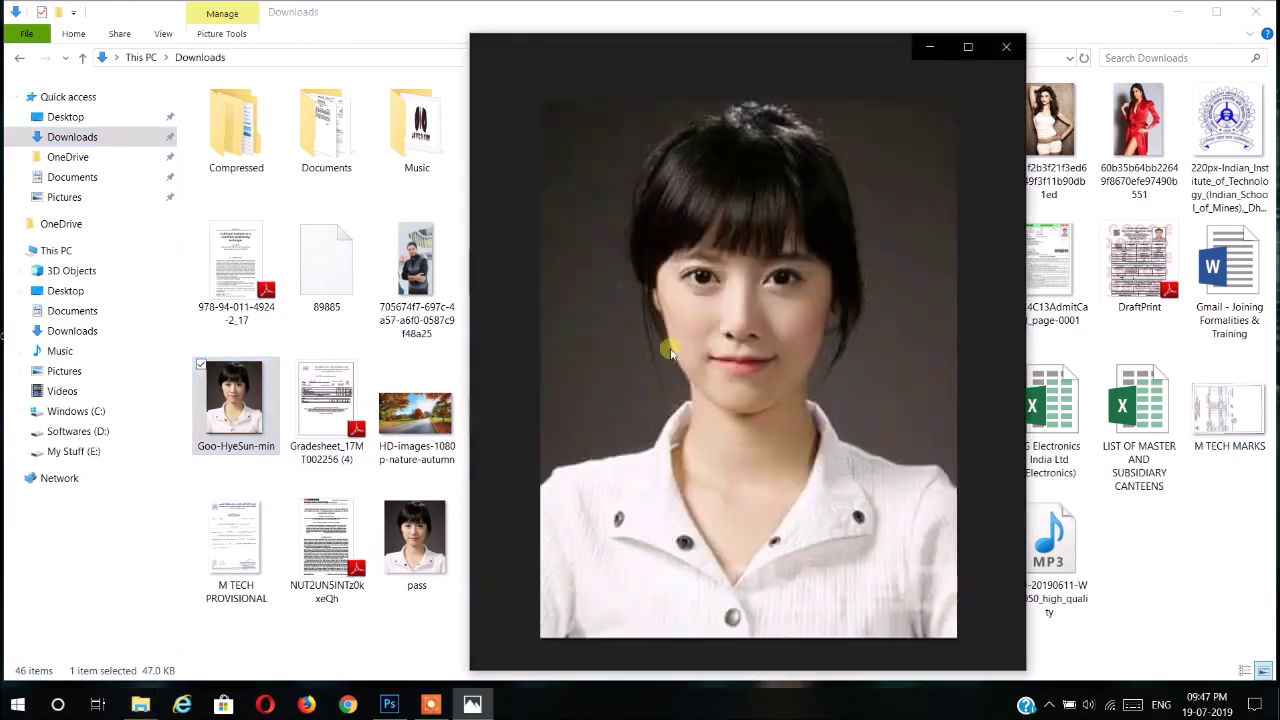
double_click(418, 543)
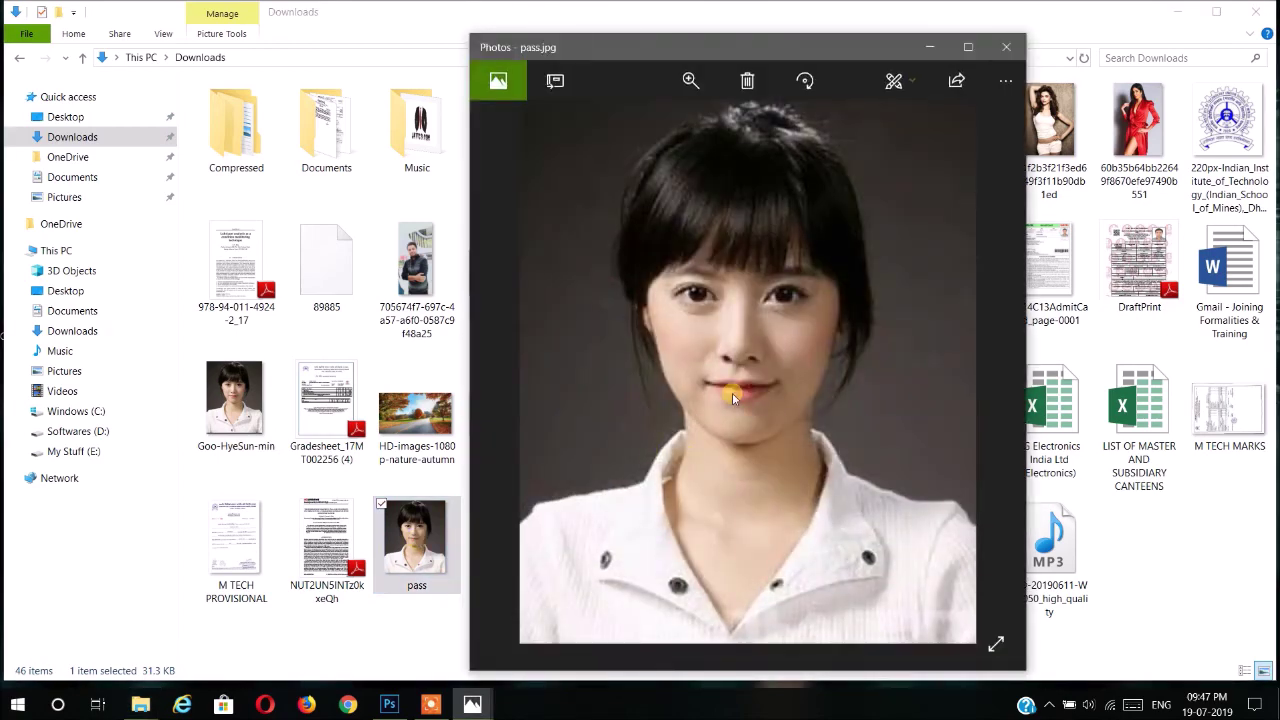
right_click(420, 555)
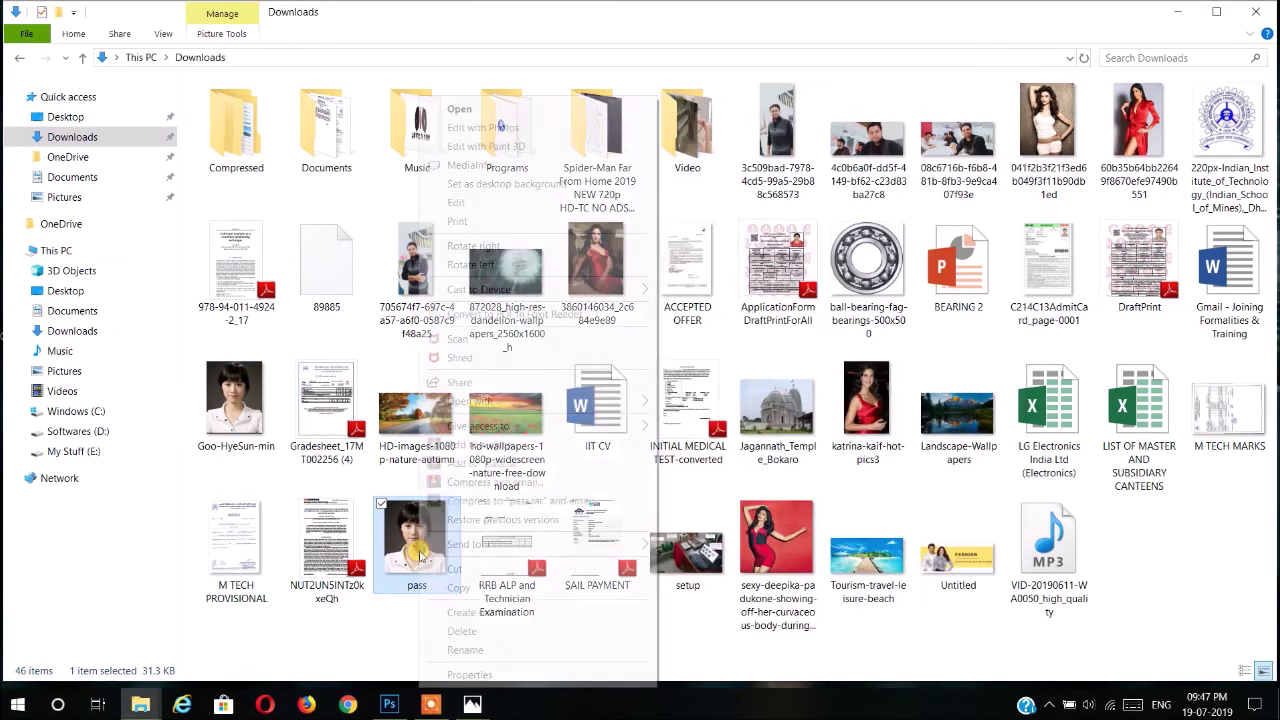
Step: Check pass.jpg's properties, then show the original portrait's properties at 47.0 KB
left_click(450, 680)
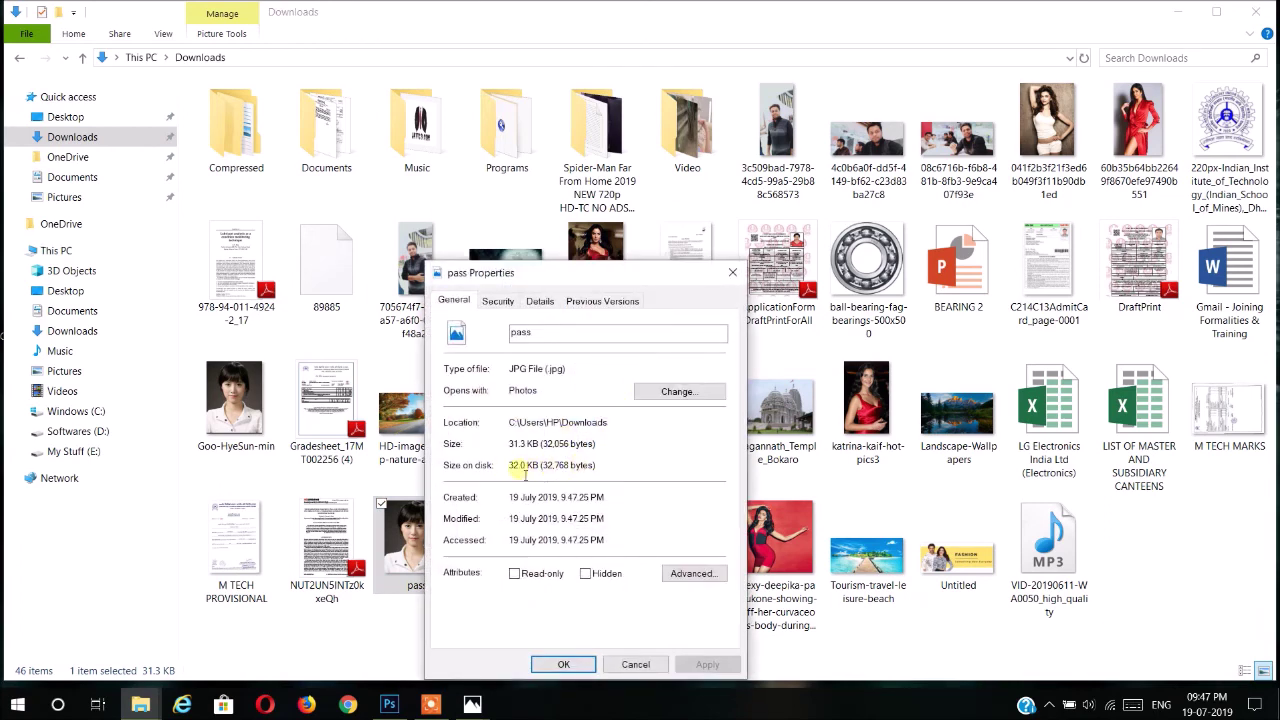
left_click(732, 272)
left_click(238, 400)
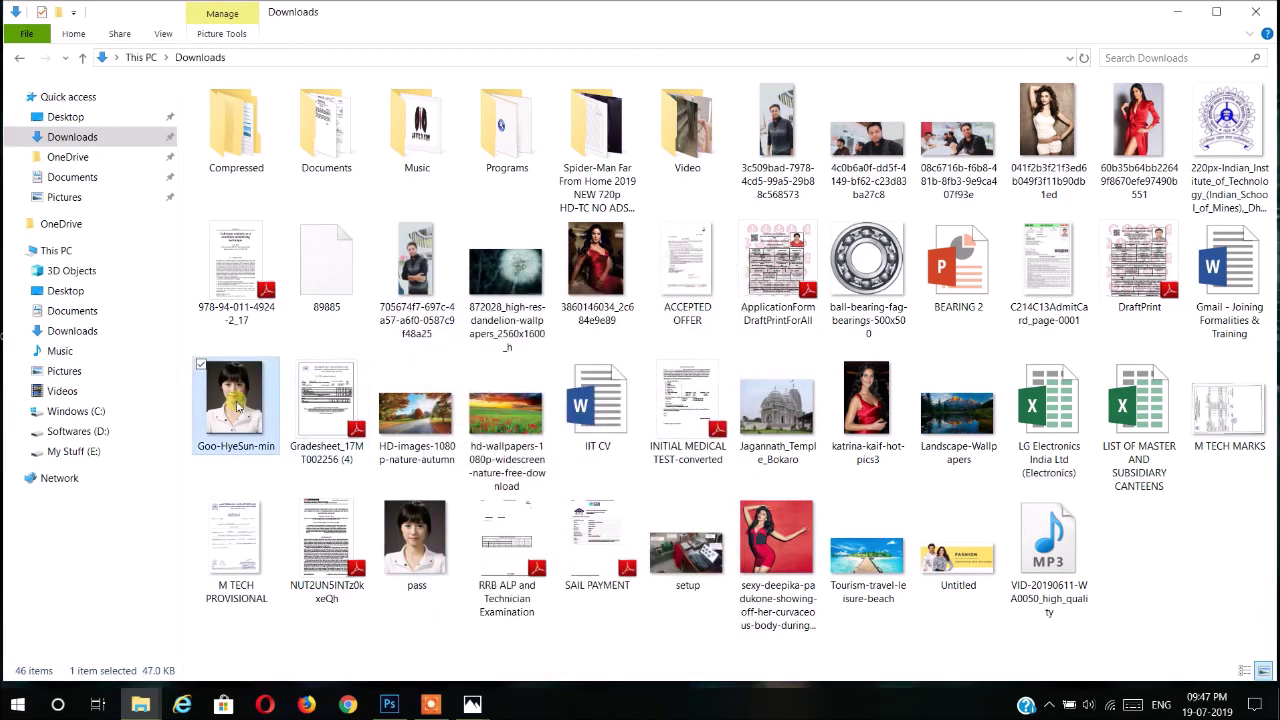
right_click(238, 400)
left_click(325, 675)
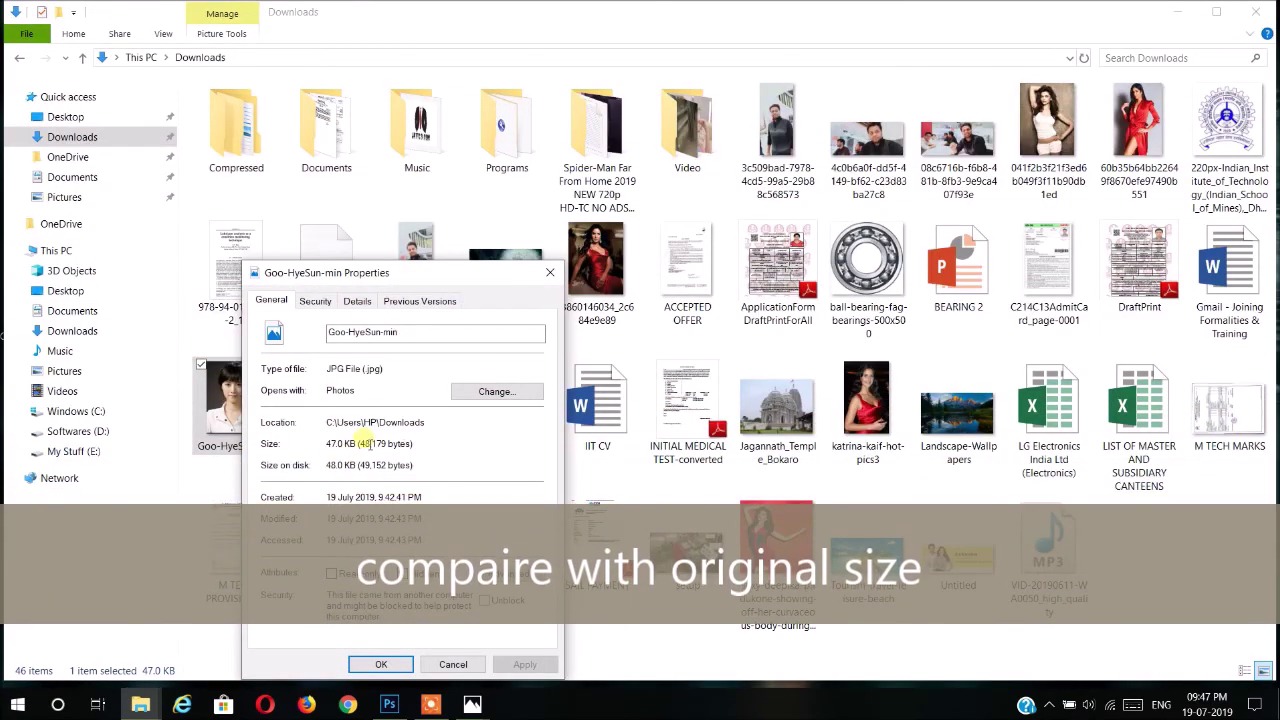
mouse_move(368, 276)
left_mouse_down()
mouse_move(388, 117)
mouse_move(760, 16)
left_mouse_up()
Step: Display pass.jpg's properties (31.3 KB) beside the original's for comparison
left_click(405, 535)
right_click(396, 541)
left_click(430, 672)
left_click_drag(495, 275, 390, 104)
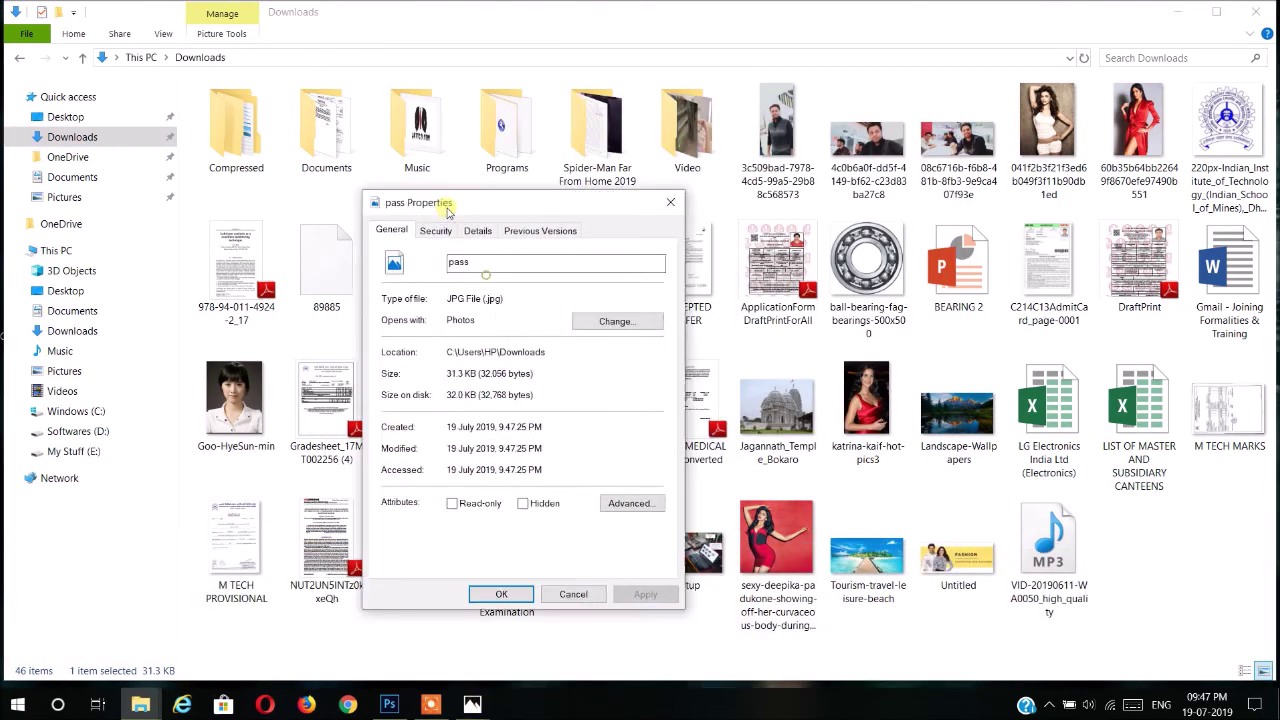
mouse_move(472, 705)
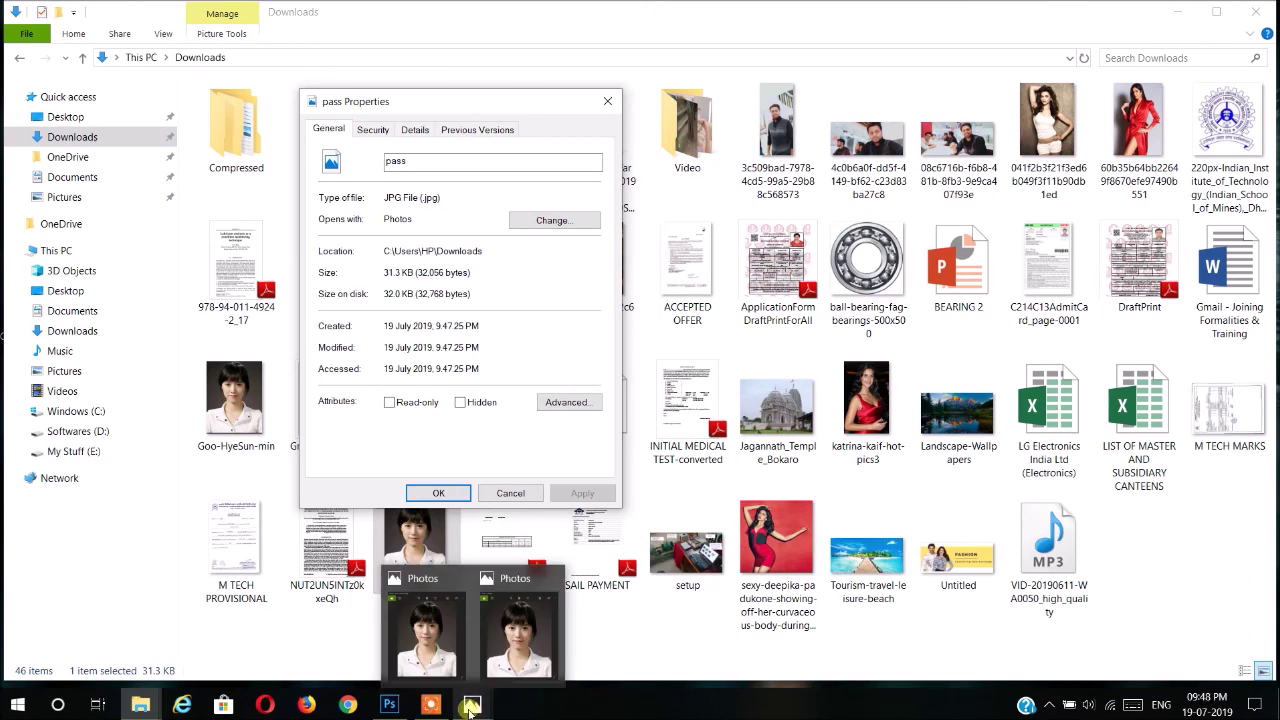
Step: Close the photo viewer and go back to Photoshop with pass.jpg open
left_click(519, 645)
double_click(608, 40)
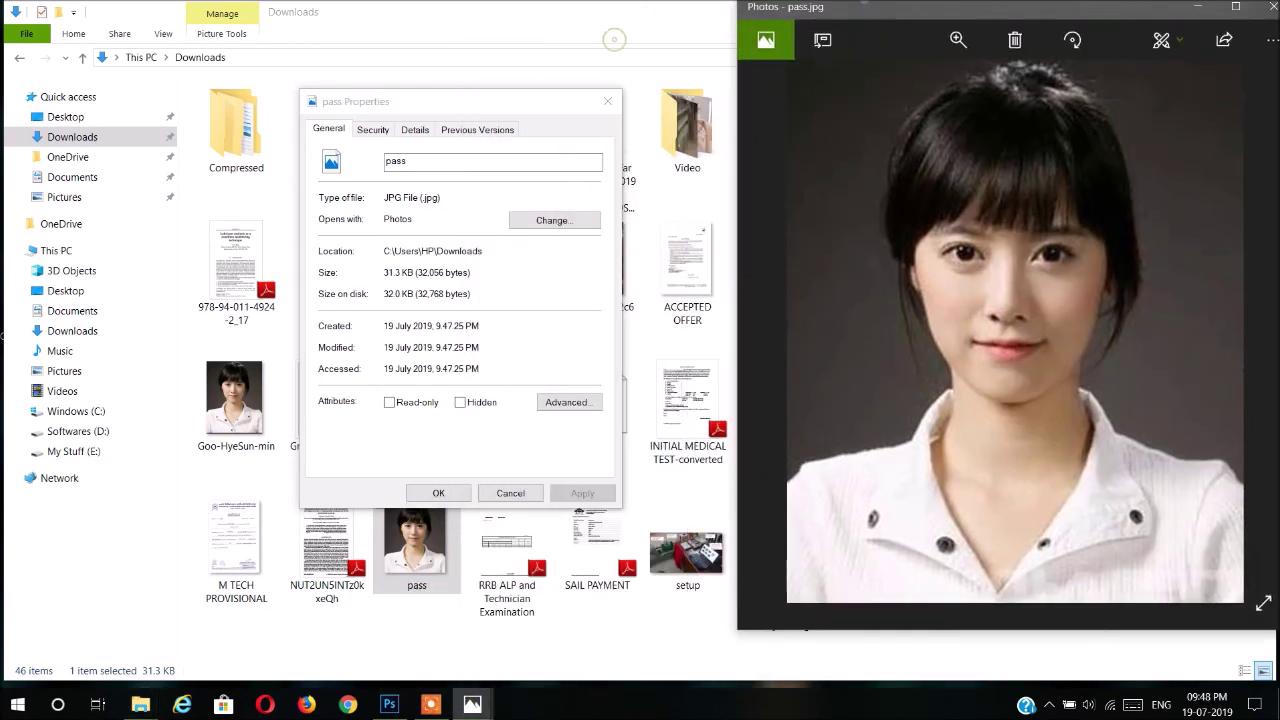
left_click(1262, 12)
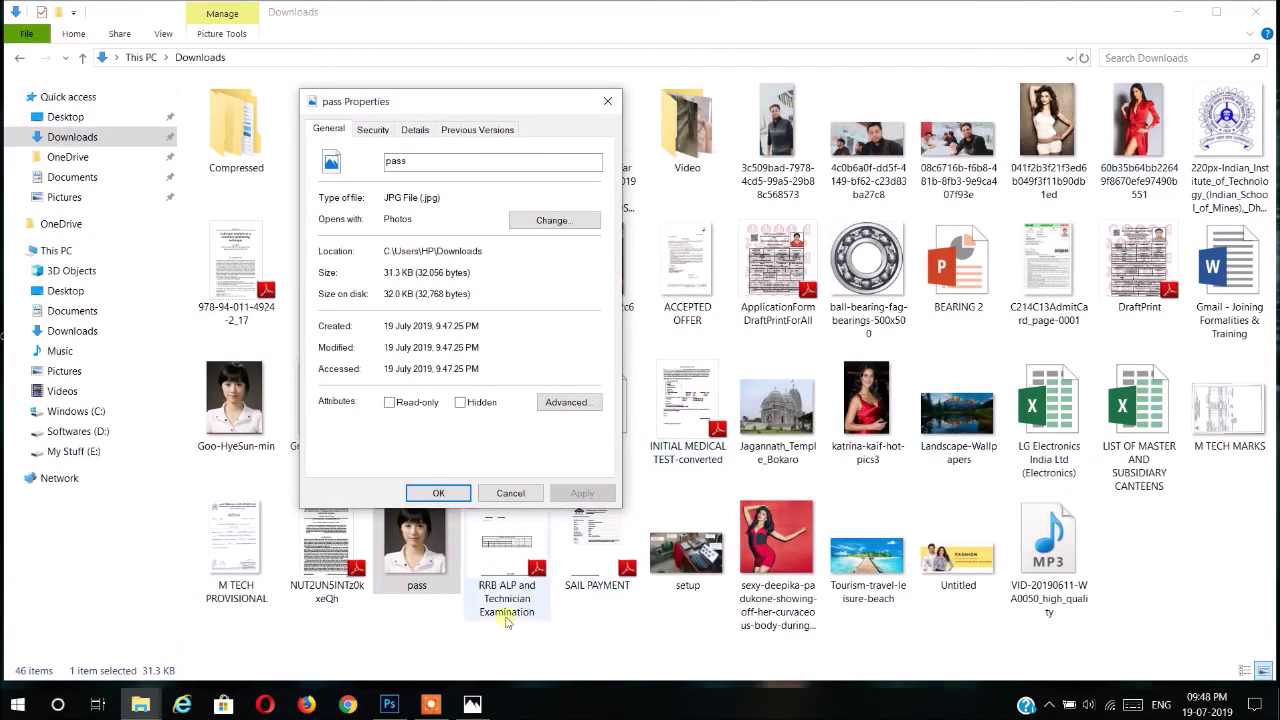
left_click(391, 705)
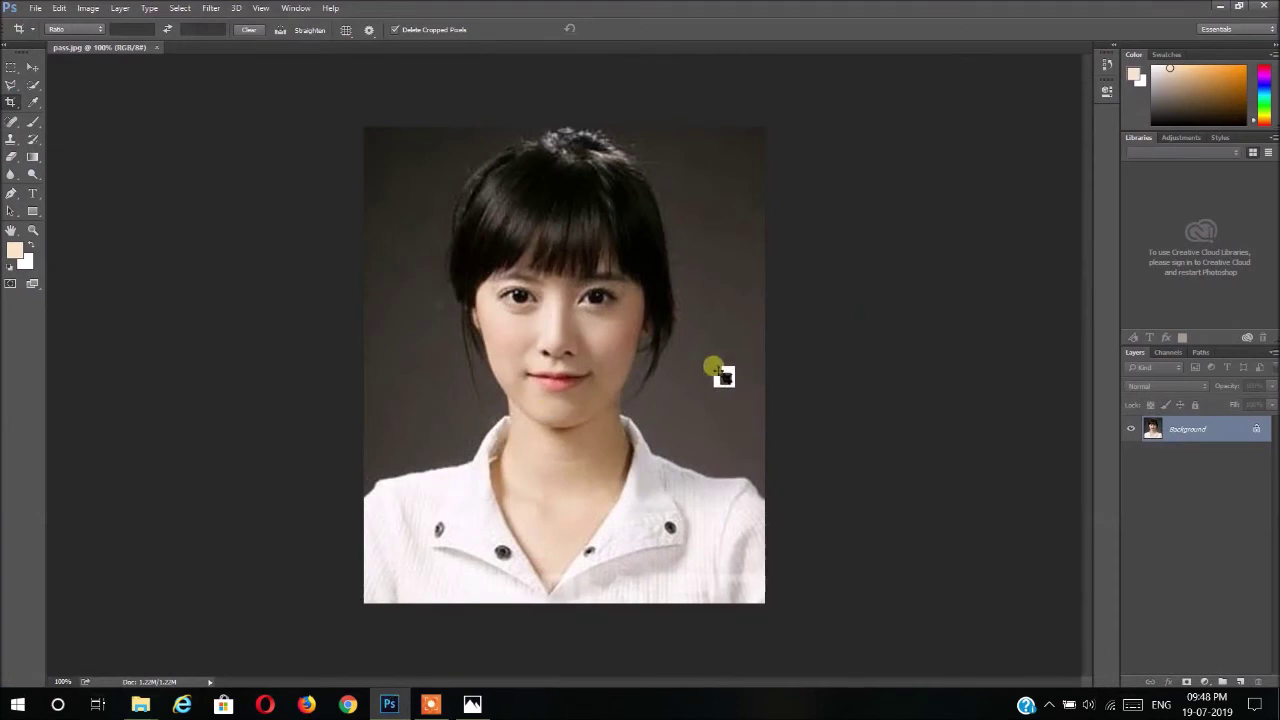